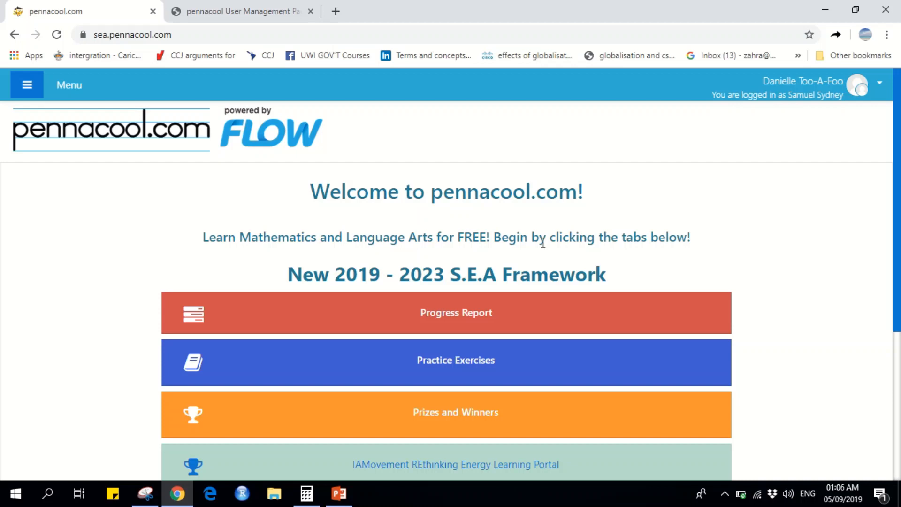
- Go to the student Progress Report page from the welcome page
click(491, 315)
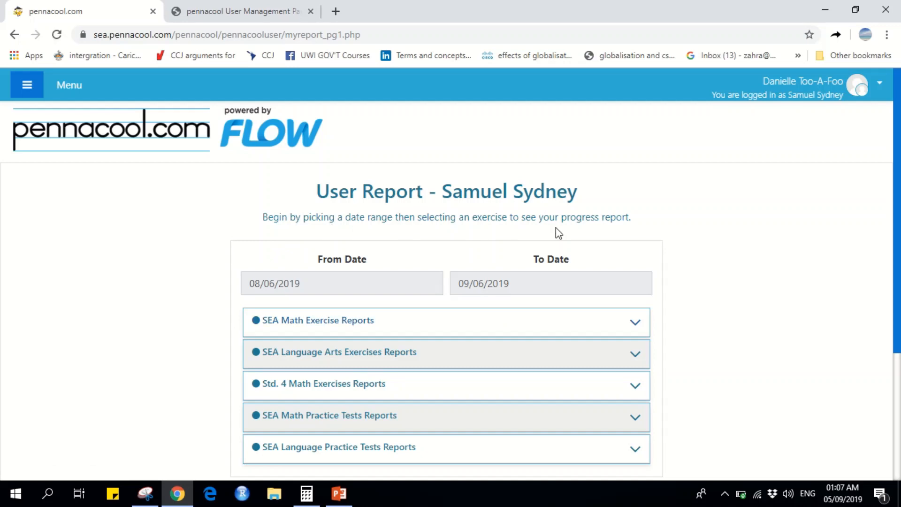
- Set the report start date to 04/01/2019, keeping the end date 09/06/2019
click(393, 283)
click(261, 314)
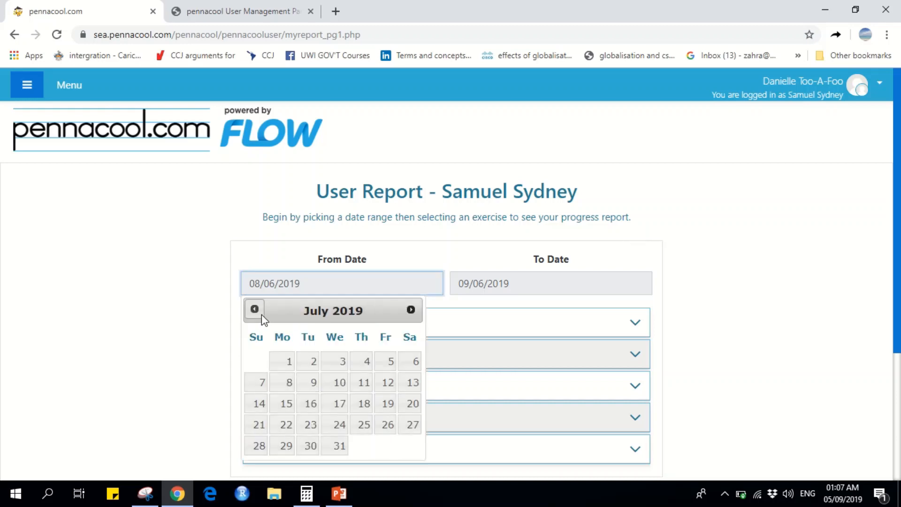
click(261, 314)
click(262, 314)
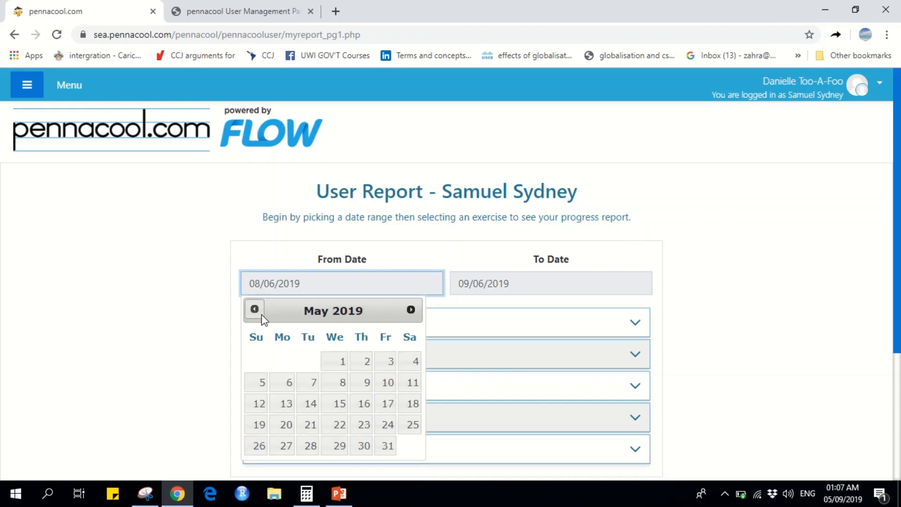
click(286, 364)
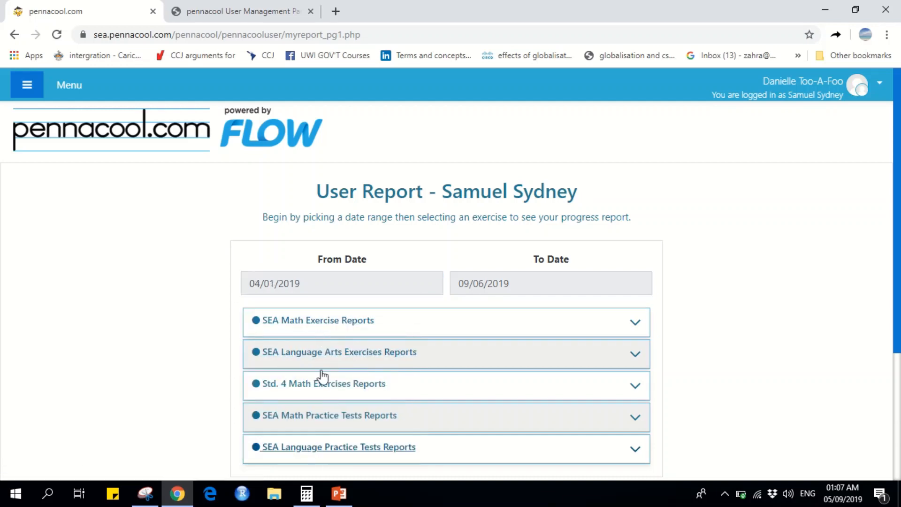
- Expand the SEA Math Exercise Reports section to show subject percentages such as Fractions (SEA) 98.01
click(328, 324)
scroll(493, 378, down, 1)
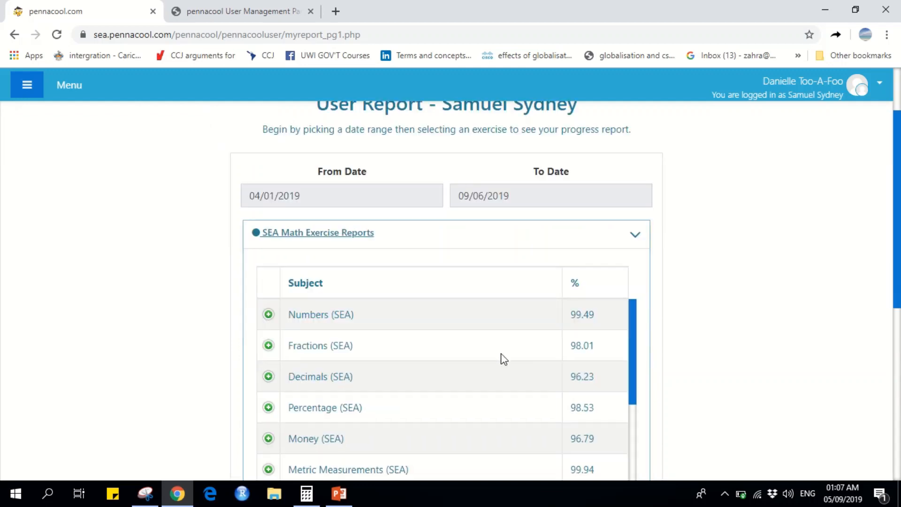
scroll(500, 367, down, 1)
scroll(503, 359, down, 1)
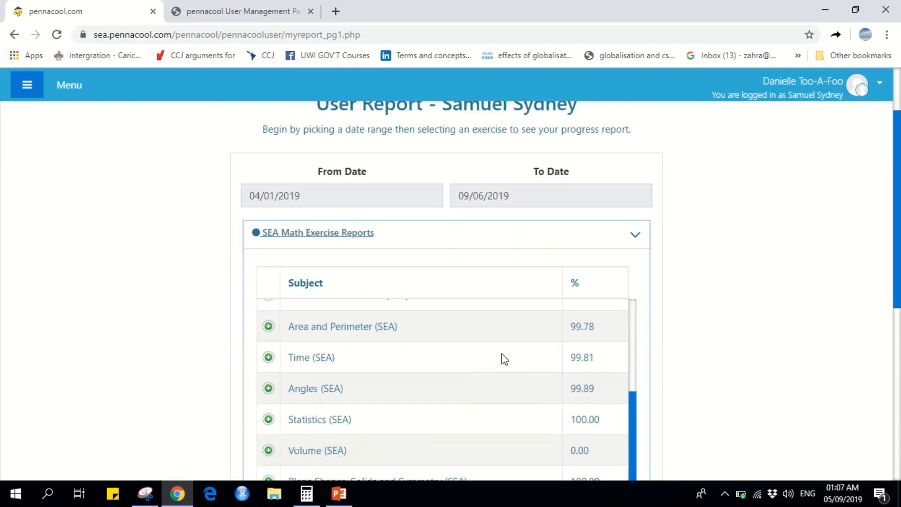
scroll(503, 358, down, 1)
scroll(503, 358, up, 2)
scroll(502, 359, up, 1)
scroll(503, 359, up, 1)
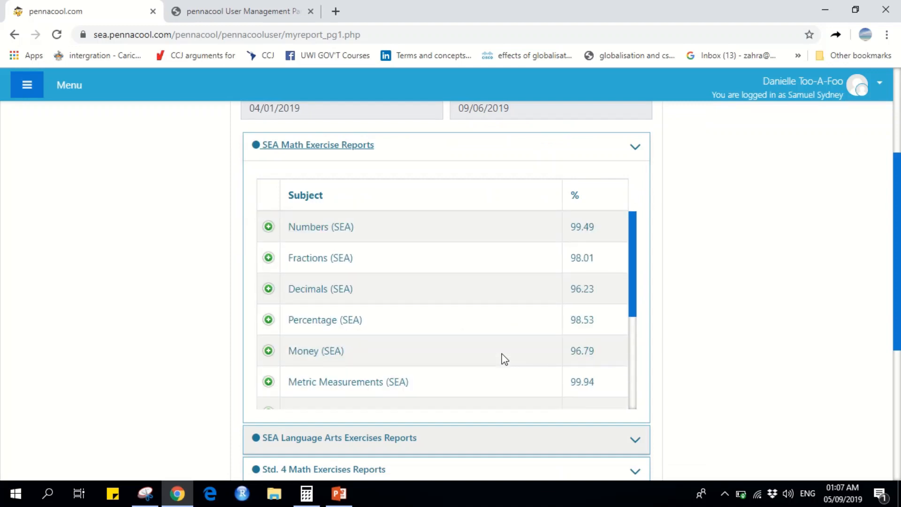
scroll(501, 359, up, 1)
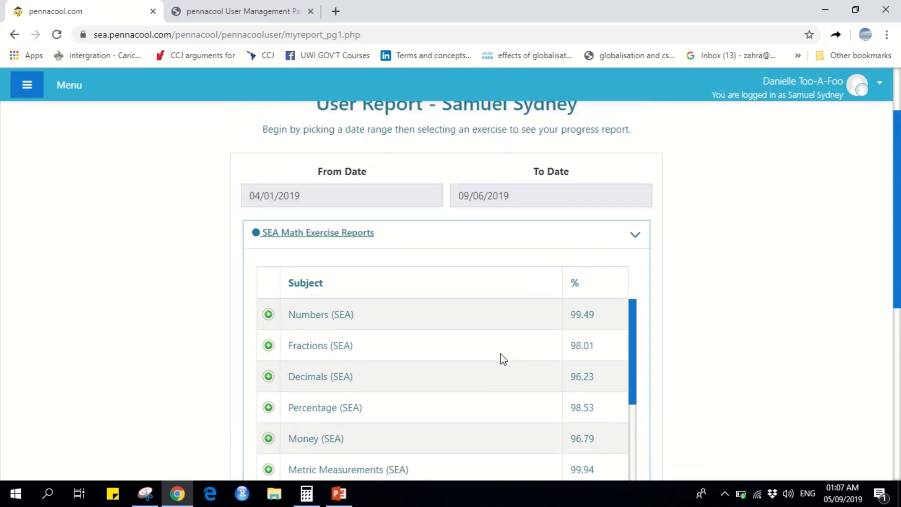
- Show the detailed Fractions (SEA) report listing each practice exercise's percent score
click(272, 352)
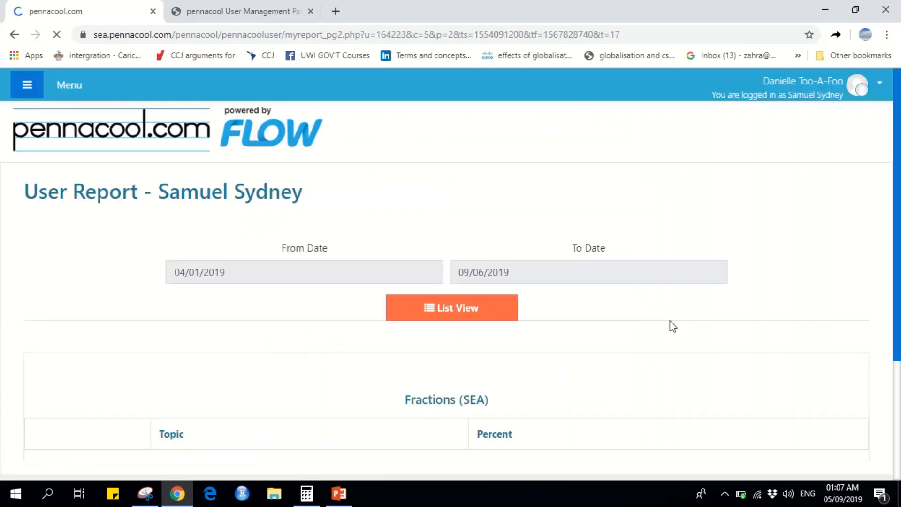
scroll(672, 326, down, 1)
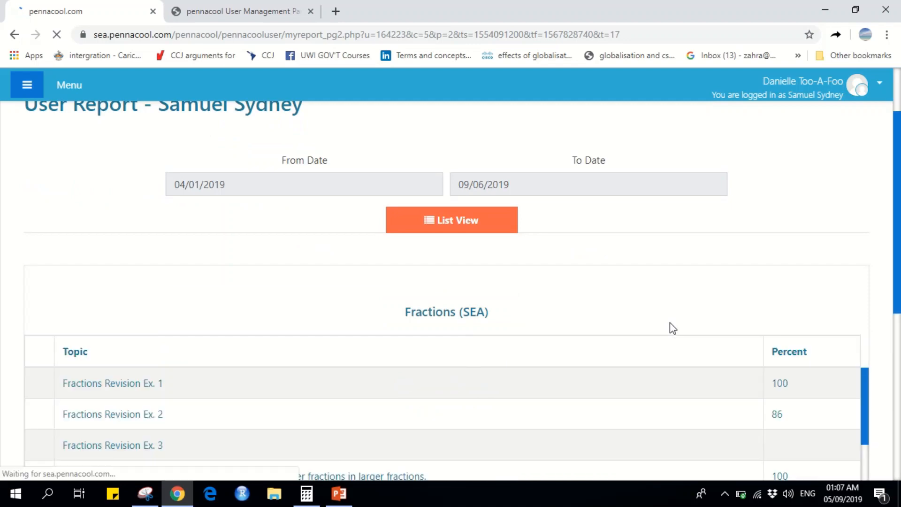
scroll(663, 373, down, 1)
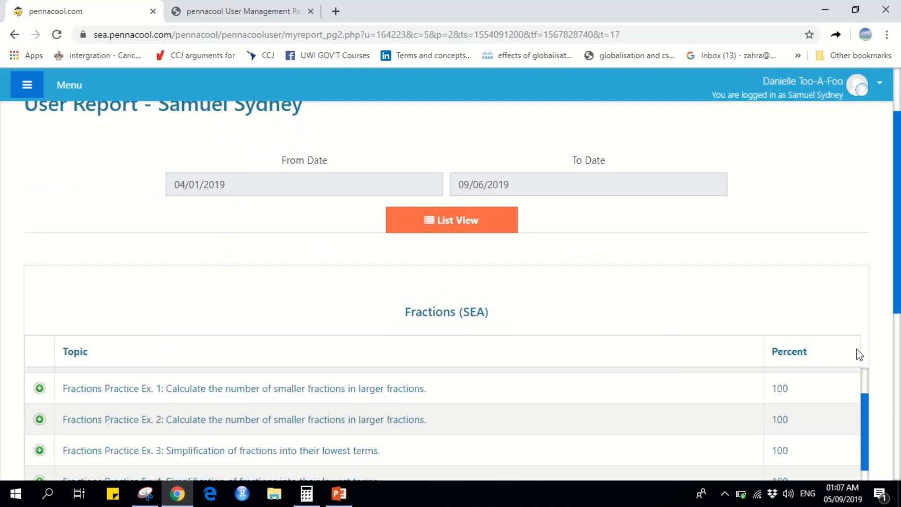
scroll(858, 352, down, 1)
scroll(879, 346, down, 1)
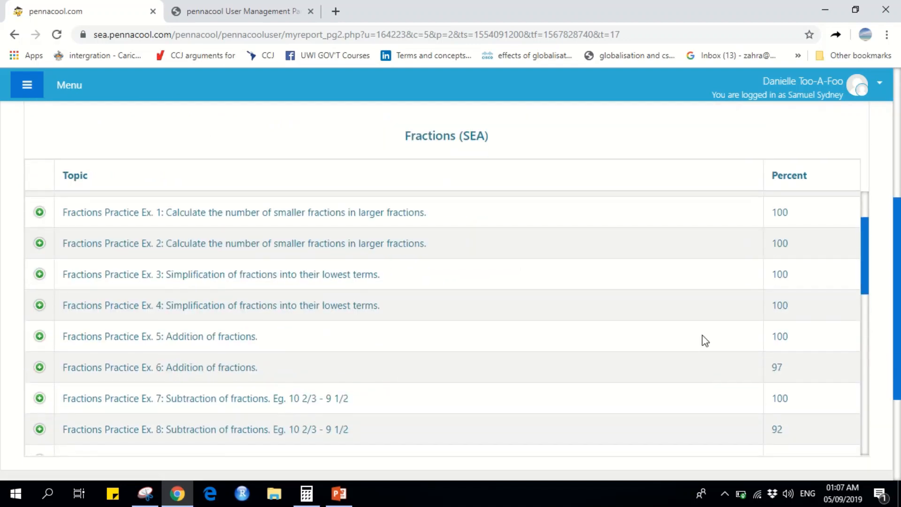
scroll(702, 335, down, 1)
scroll(702, 335, down, 1)
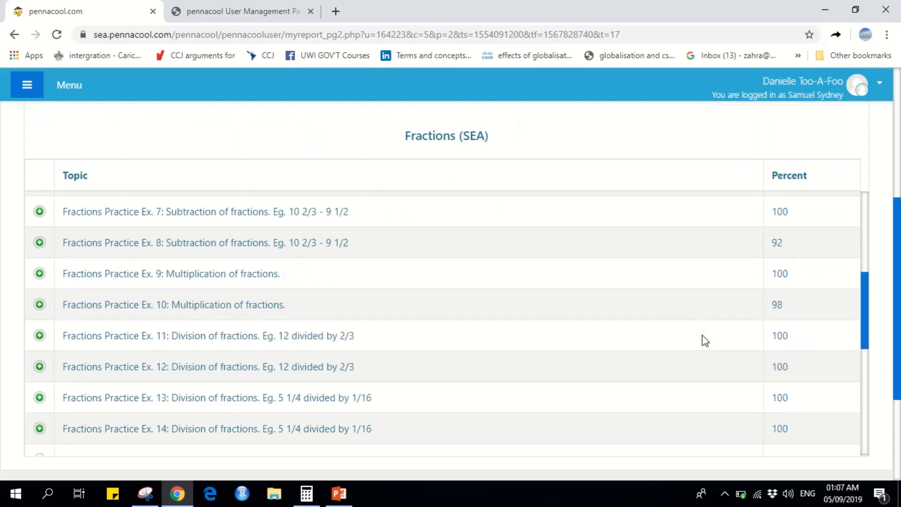
scroll(702, 335, down, 1)
scroll(702, 335, down, 1)
scroll(703, 335, down, 1)
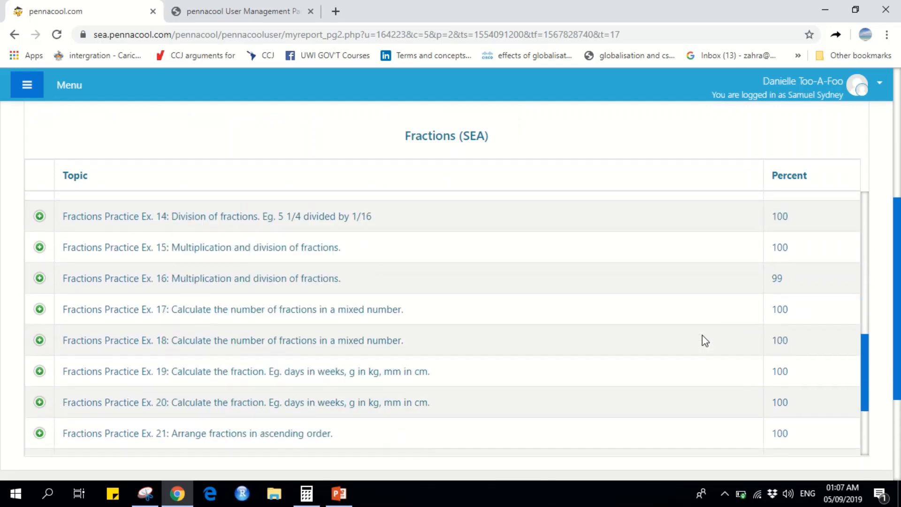
scroll(702, 334, down, 1)
scroll(702, 335, down, 1)
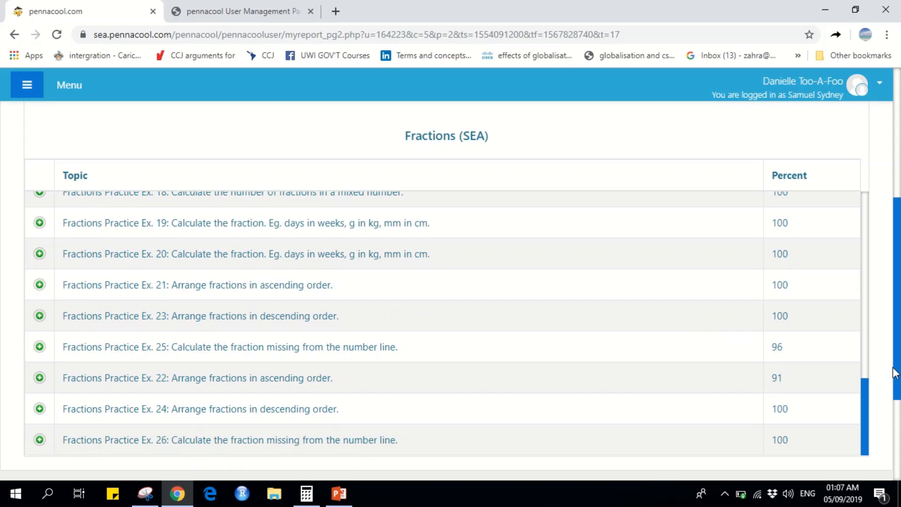
scroll(891, 377, up, 4)
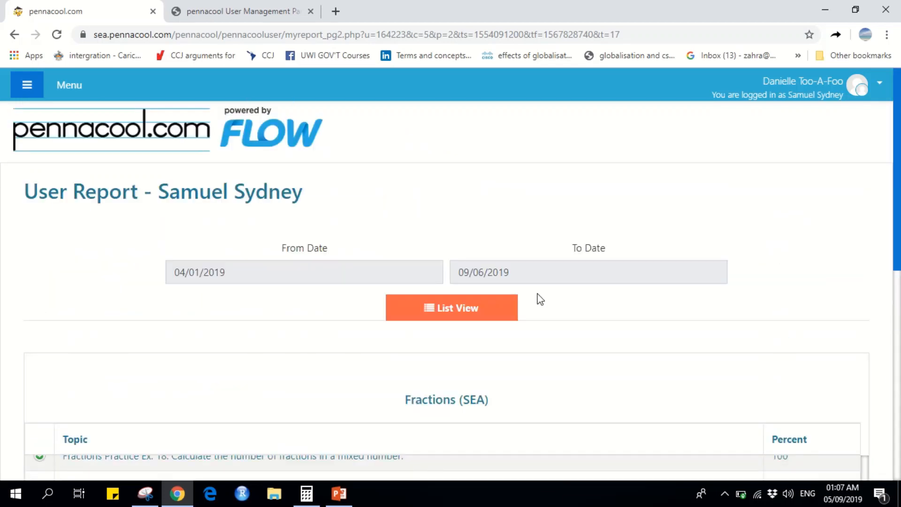